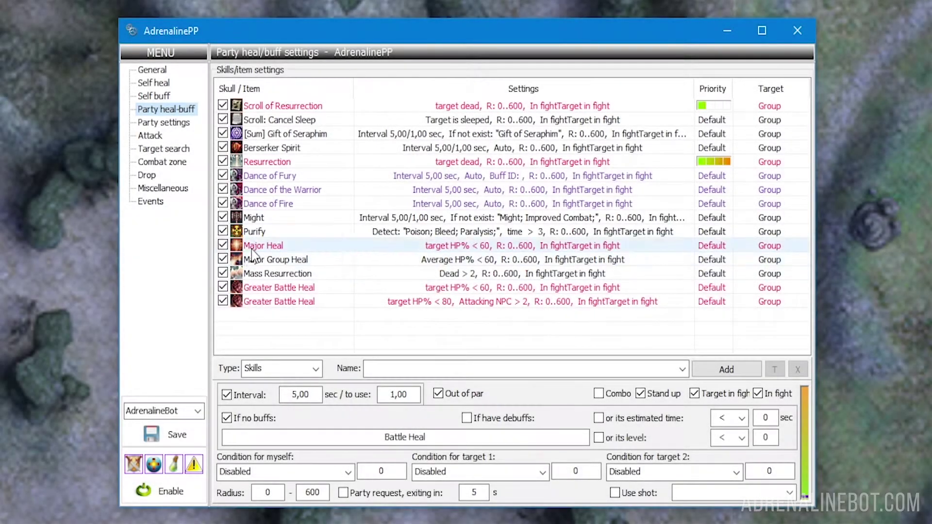
# Move Dance of Fire above Dance of Fury in the party buff list and view the entry types.
pyautogui.moveTo(293, 203); pyautogui.dragTo(310, 179)
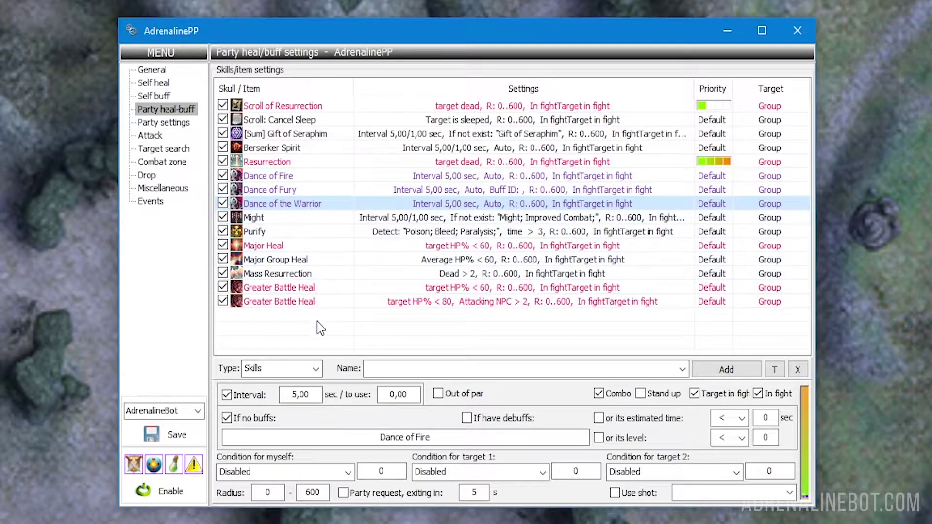
pyautogui.click(317, 369)
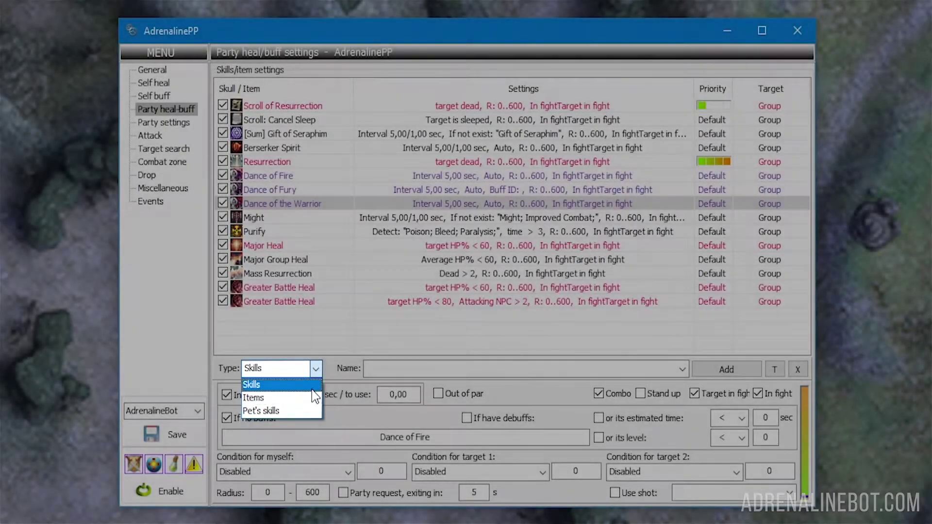
# Keep Skills as the entry type and inspect the Scroll of Resurrection and Gift of Seraphim entries.
pyautogui.click(314, 384)
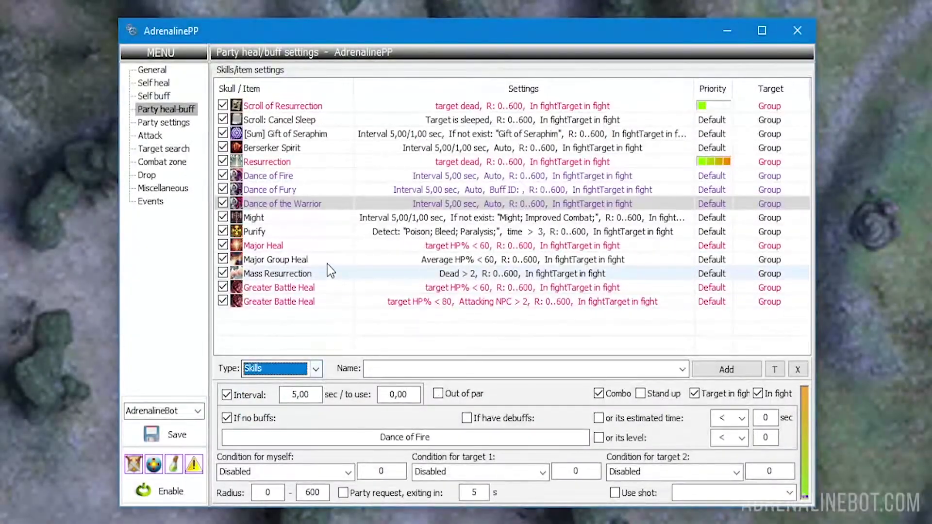
pyautogui.click(339, 106)
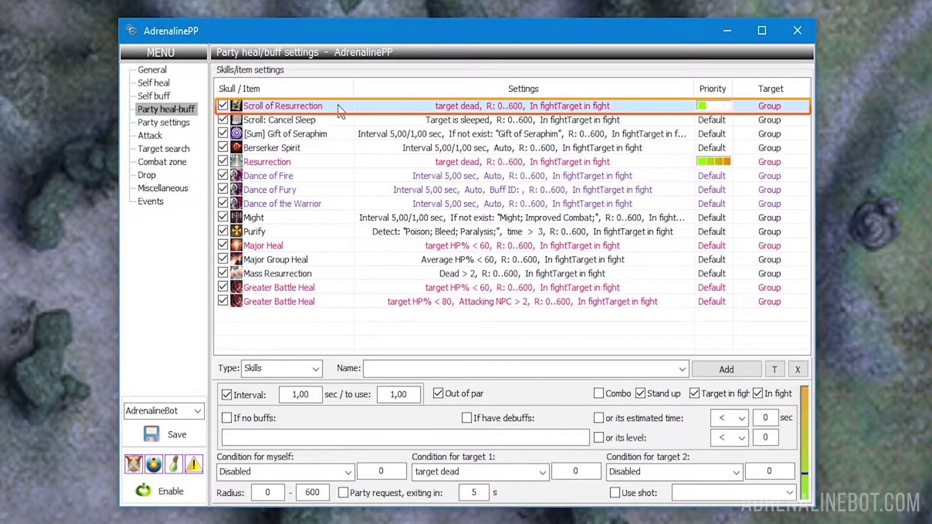
pyautogui.click(340, 139)
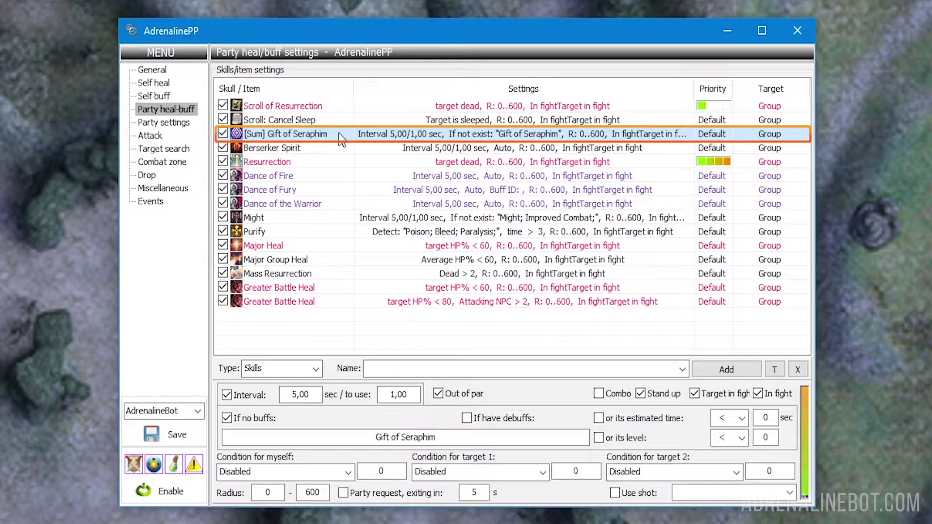
# Choose Haste as the skill name for the new party buff entry.
pyautogui.click(683, 371)
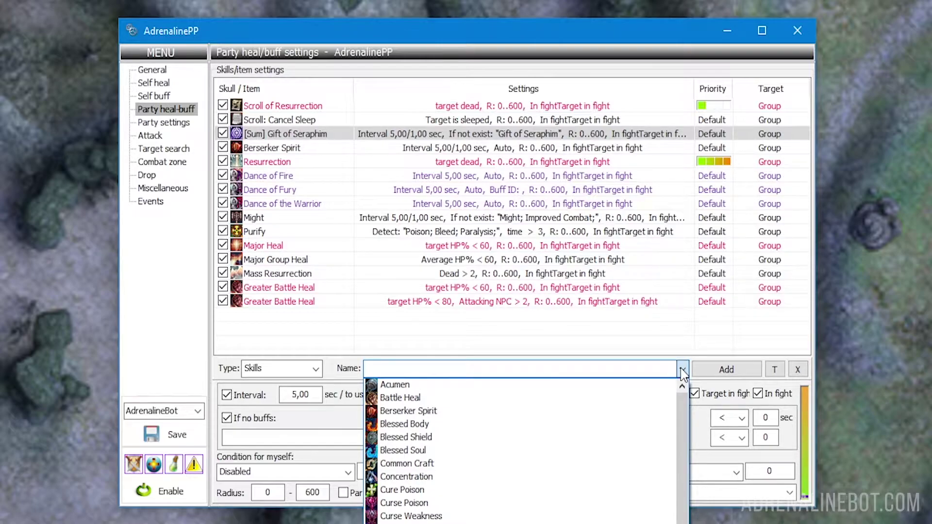
pyautogui.press('h')
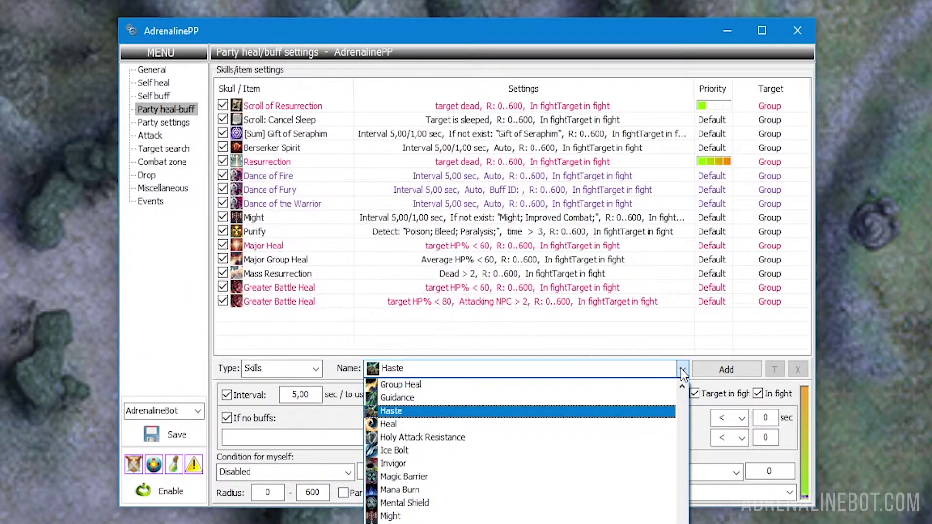
pyautogui.click(683, 373)
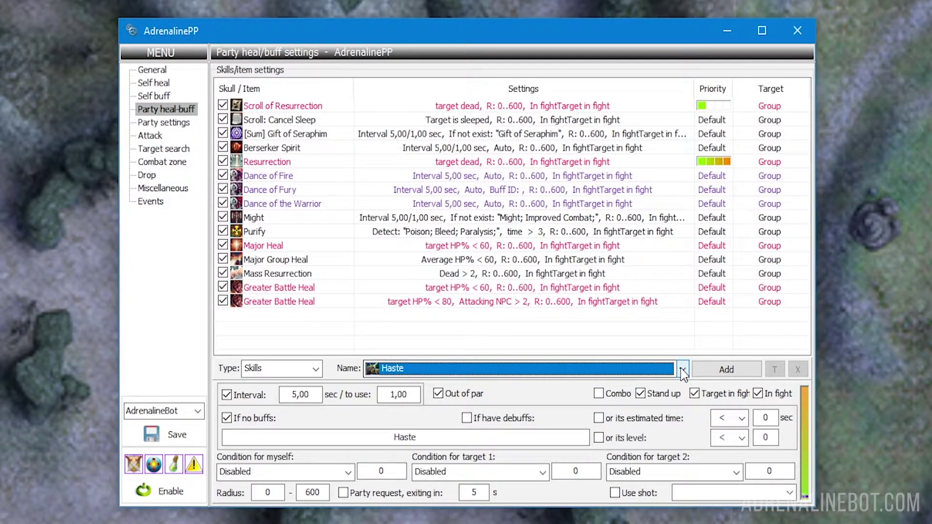
# Make Berserker Spirit target only the selected other player from the Names list.
pyautogui.click(356, 148)
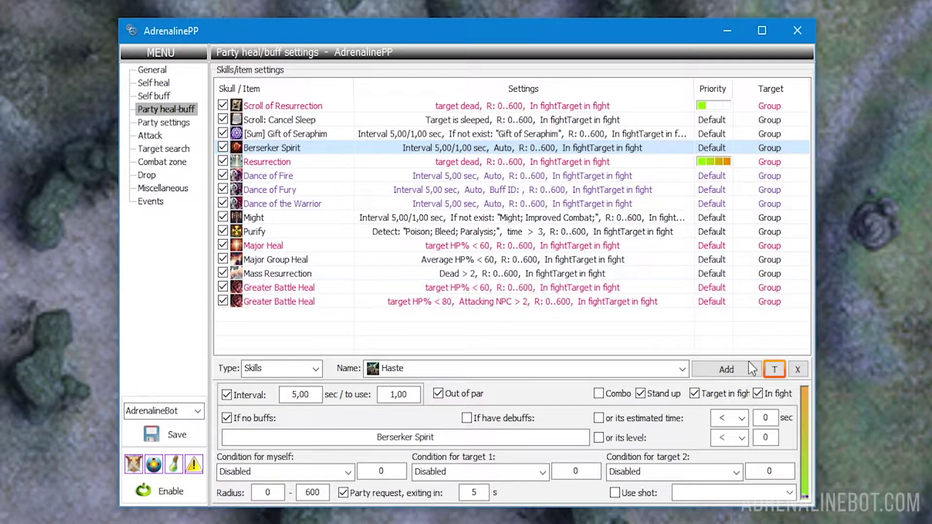
pyautogui.click(771, 372)
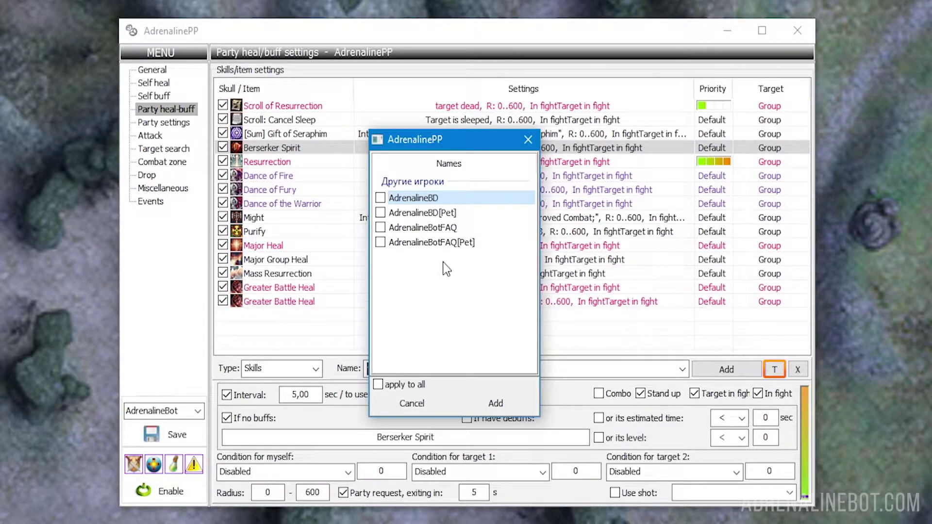
pyautogui.click(381, 228)
pyautogui.click(496, 404)
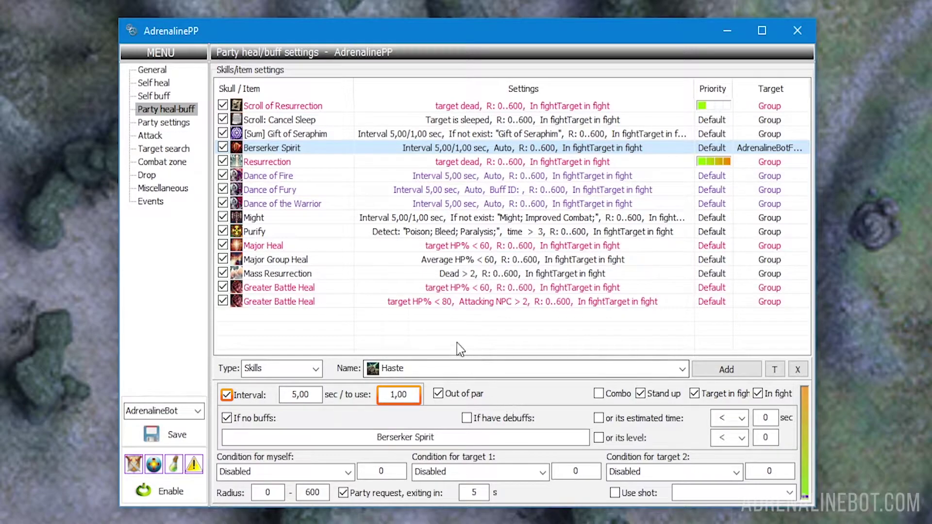
# Show the Resurrection entry's settings, with its target-dead condition within radius 0–600.
pyautogui.click(343, 163)
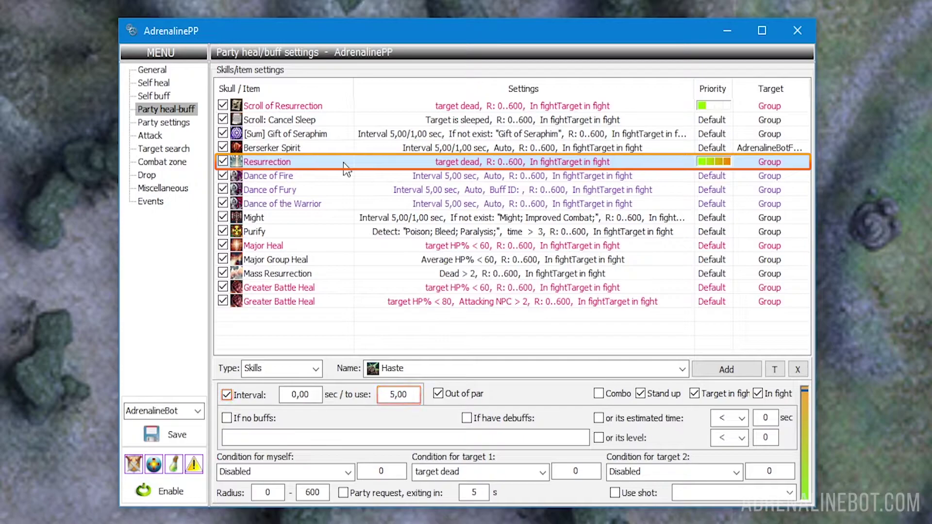
# Review Dance of Fire, Dance of Fury and Dance of the Warrior, ending on Dance of Fury's Buff ID 364 condition.
pyautogui.click(345, 182)
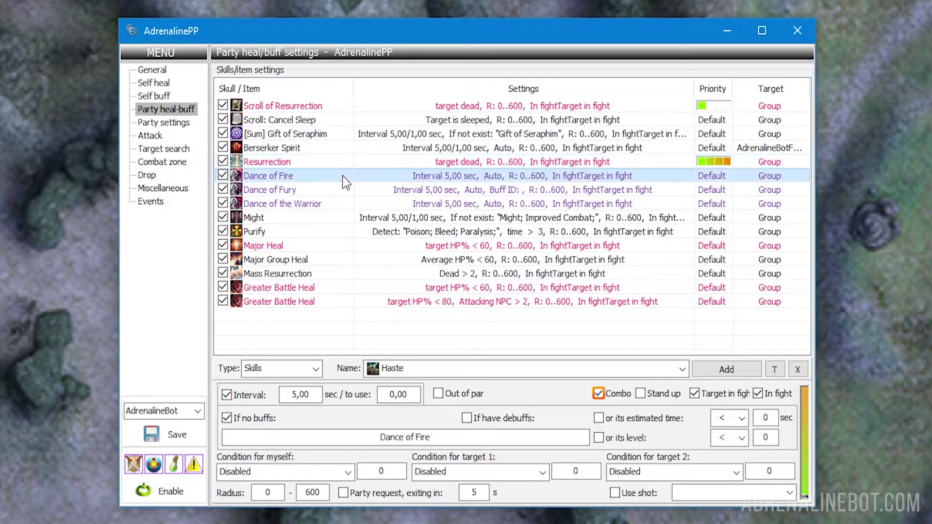
pyautogui.click(344, 194)
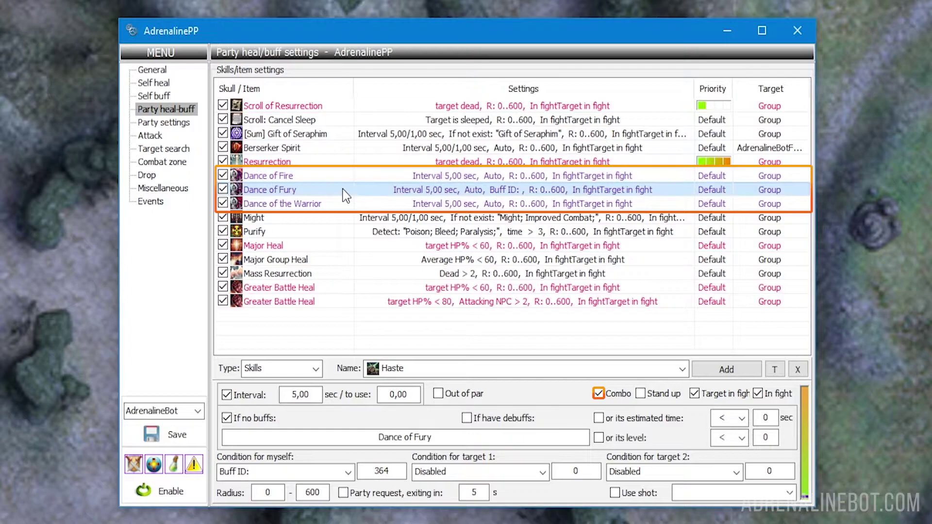
pyautogui.click(345, 204)
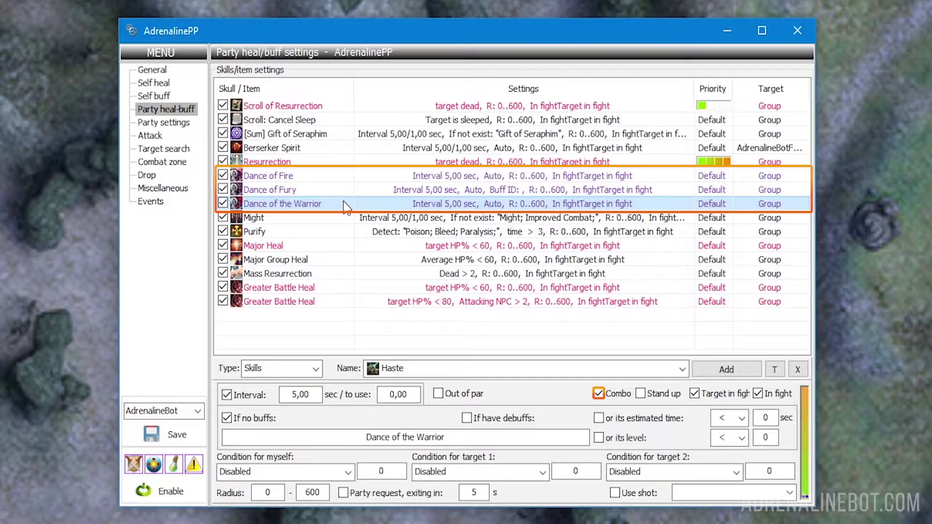
pyautogui.click(343, 190)
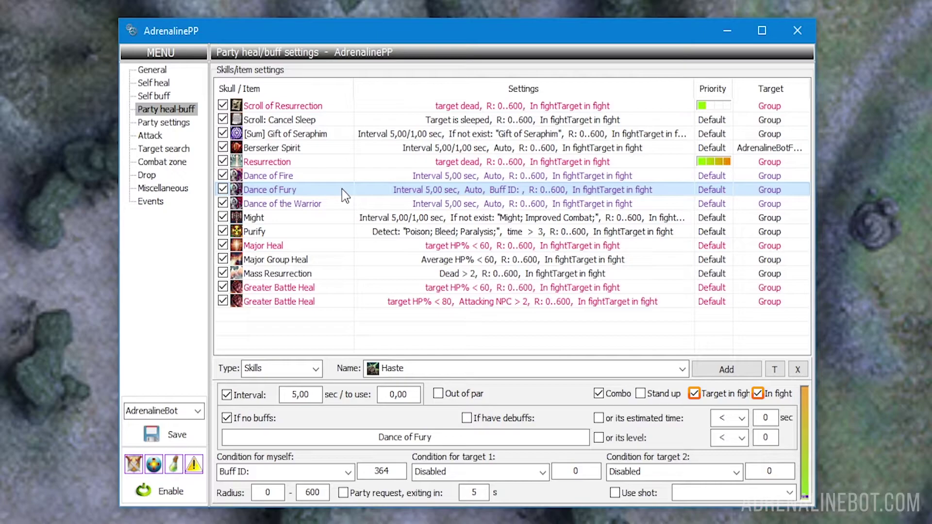
# Show Might's settings: recast when Might or Improved Combat is missing, party request on.
pyautogui.click(340, 216)
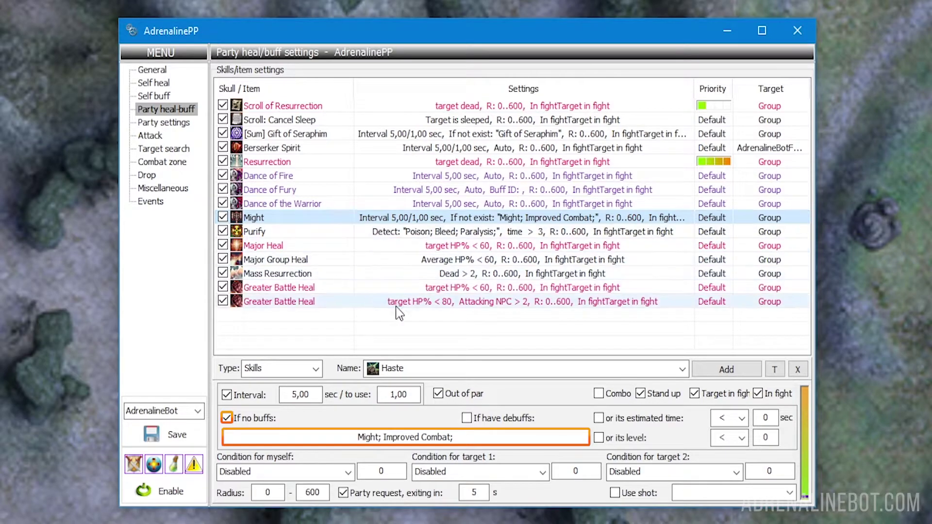
pyautogui.doubleClick(462, 435)
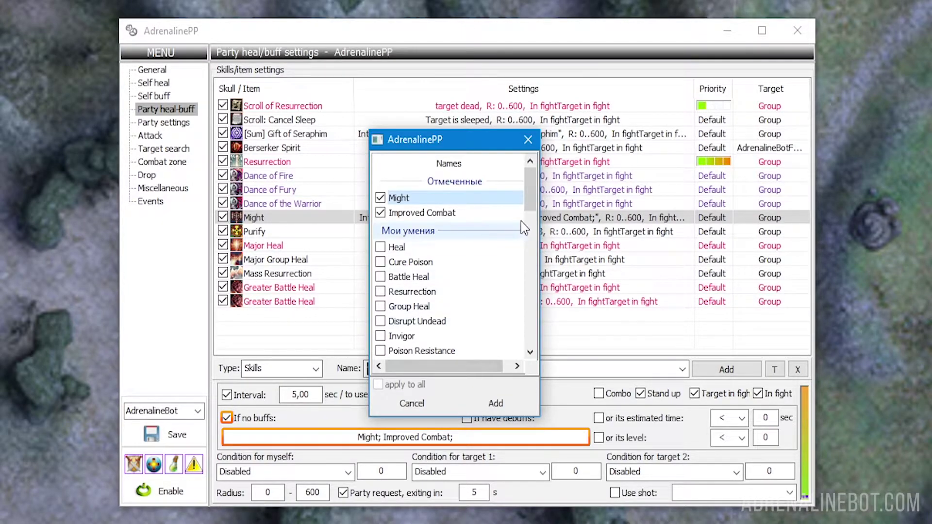
pyautogui.click(528, 140)
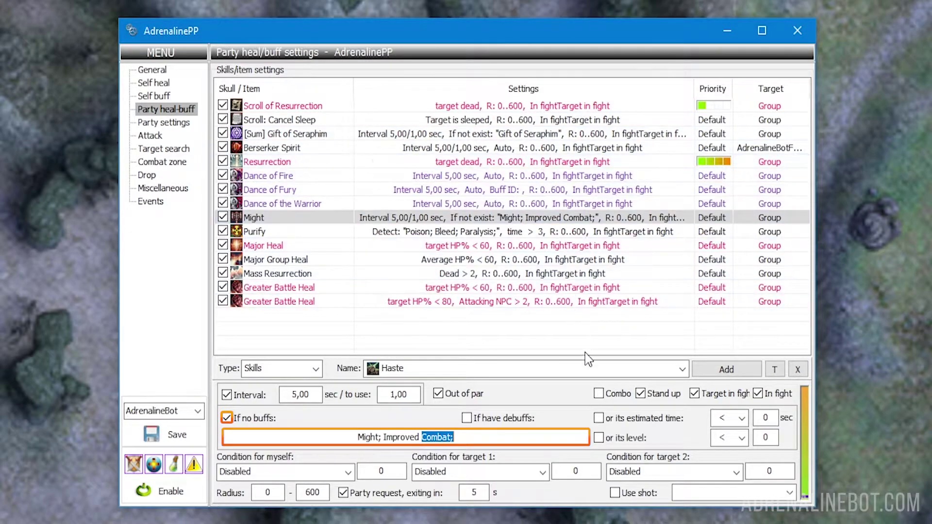
# Recast Might when under 60 s remaining or below level 3, then show Purify's settings.
pyautogui.click(598, 418)
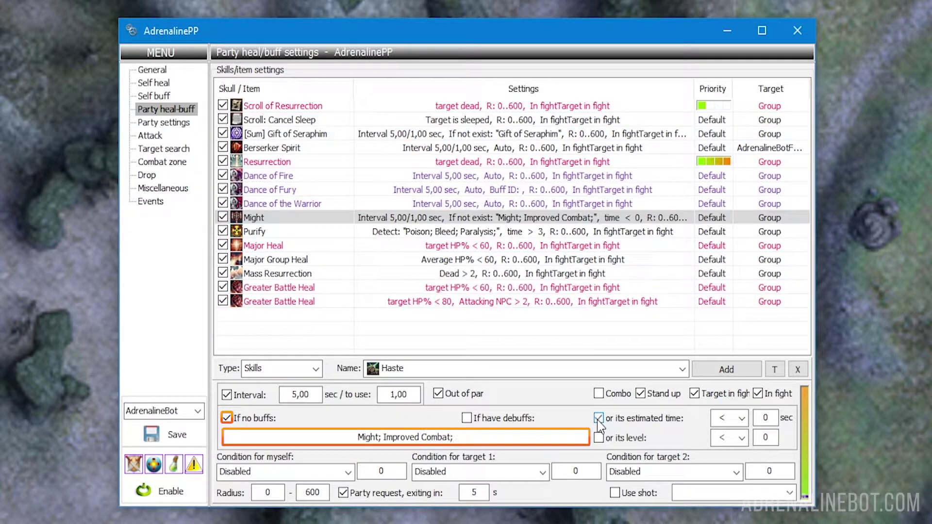
pyautogui.doubleClick(765, 417)
pyautogui.write('60')
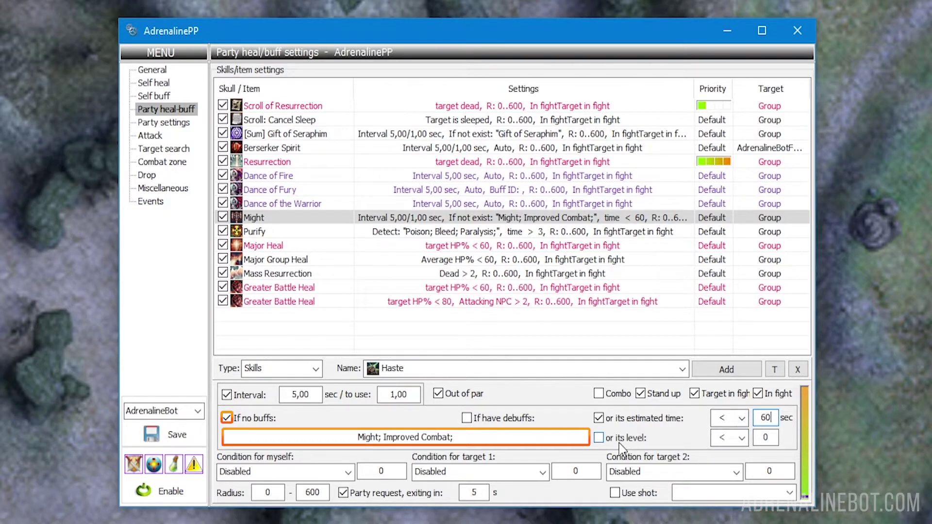
pyautogui.click(598, 440)
pyautogui.doubleClick(767, 438)
pyautogui.write('3')
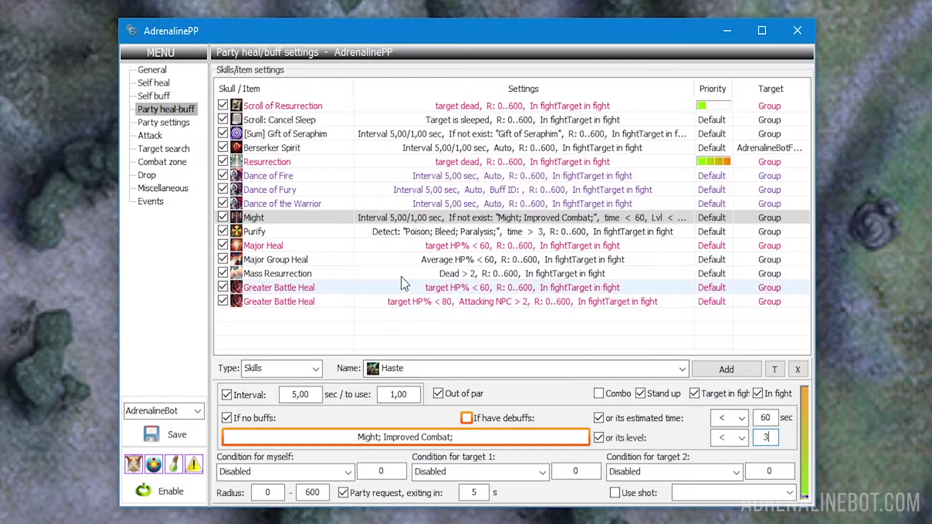
pyautogui.click(349, 232)
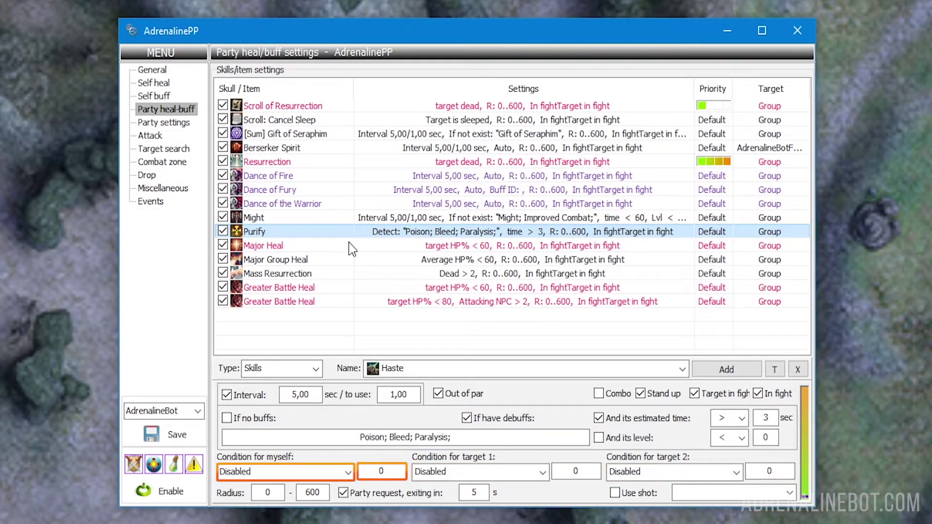
# Leave the self condition set to Disabled.
pyautogui.click(349, 473)
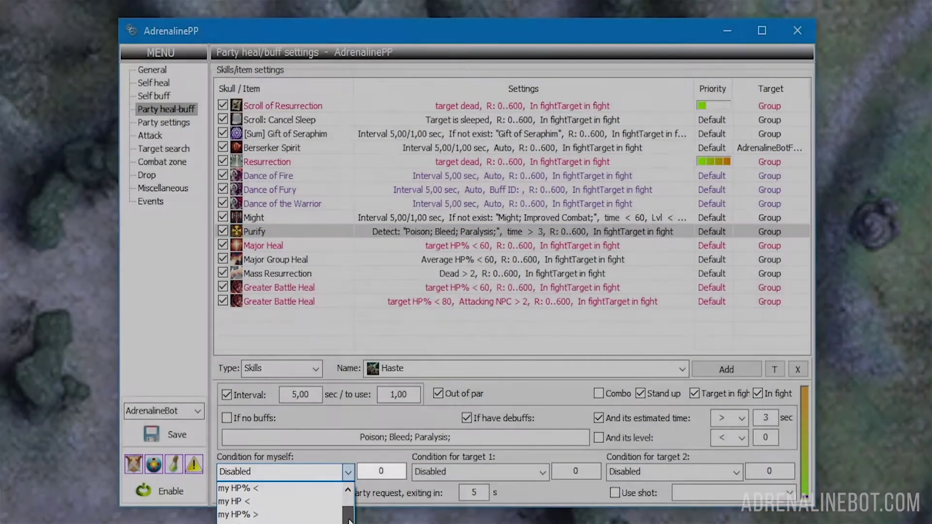
pyautogui.scroll(-3, 351, 515)
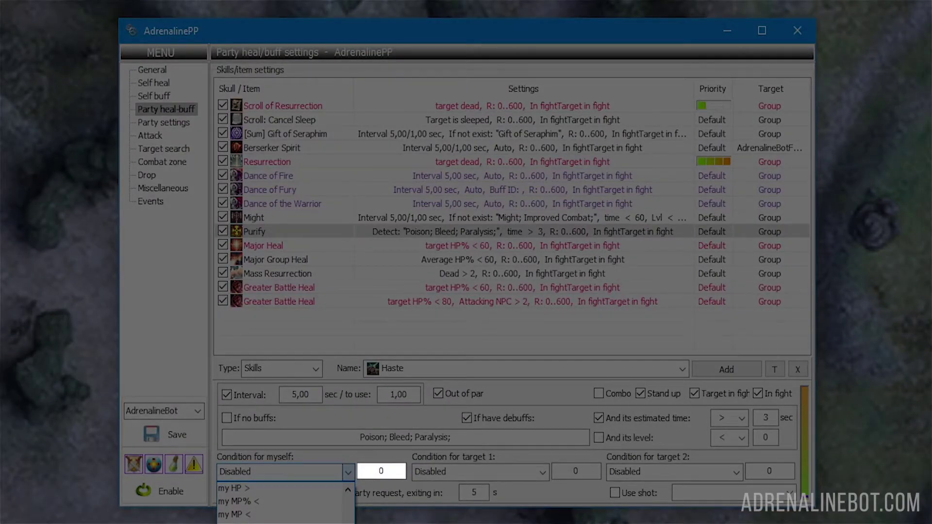
pyautogui.scroll(3, 351, 515)
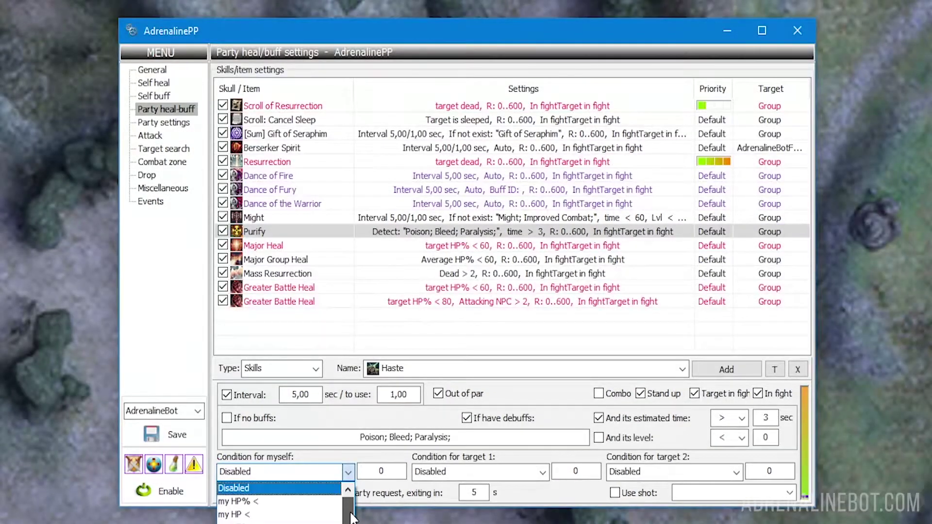
pyautogui.click(351, 476)
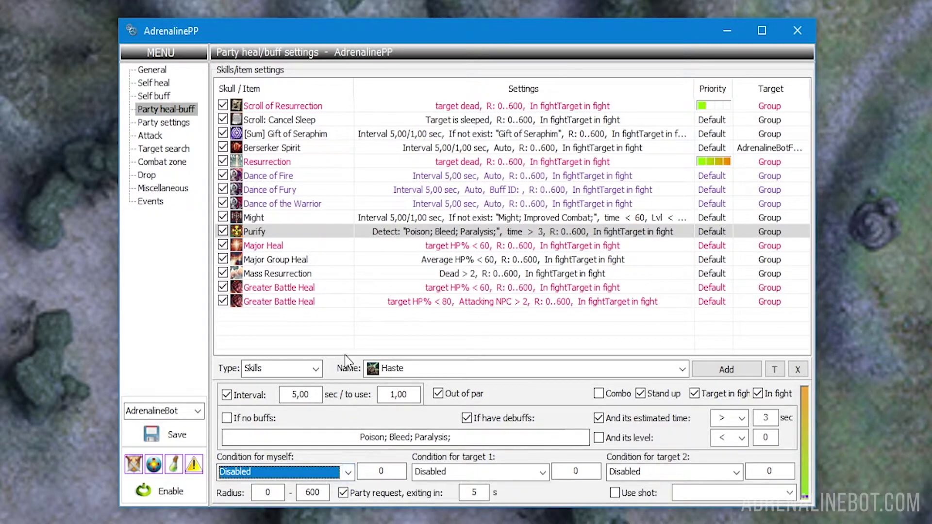
# Review Major Heal, Major Group Heal, Mass Resurrection and the first Greater Battle Heal (target HP% < 60).
pyautogui.click(338, 246)
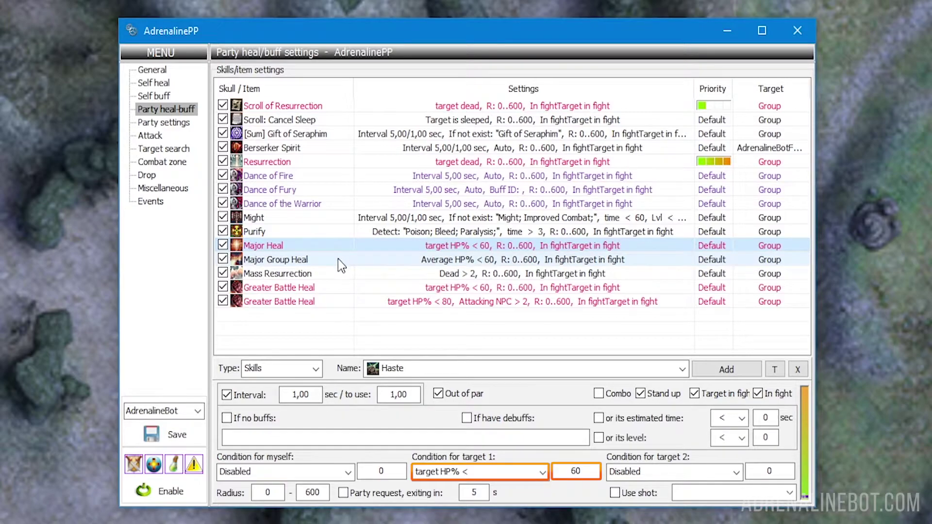
pyautogui.click(338, 258)
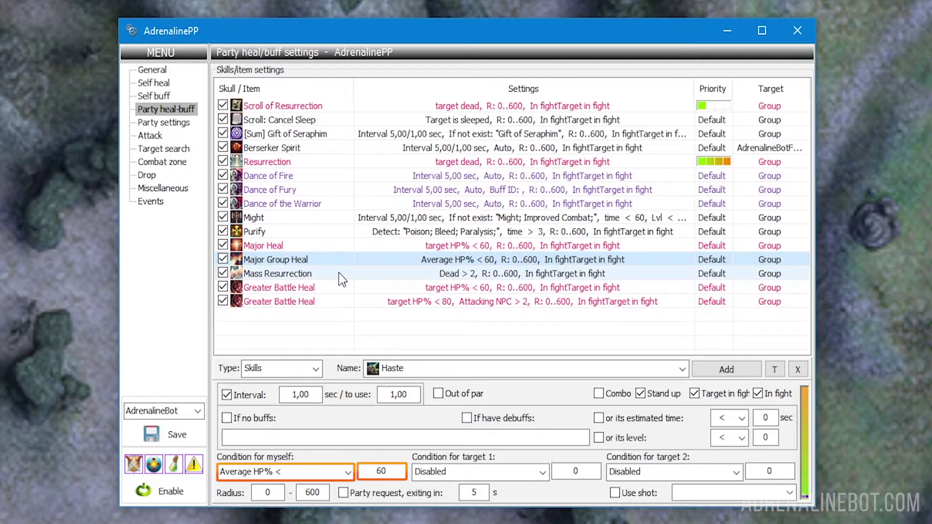
pyautogui.click(338, 272)
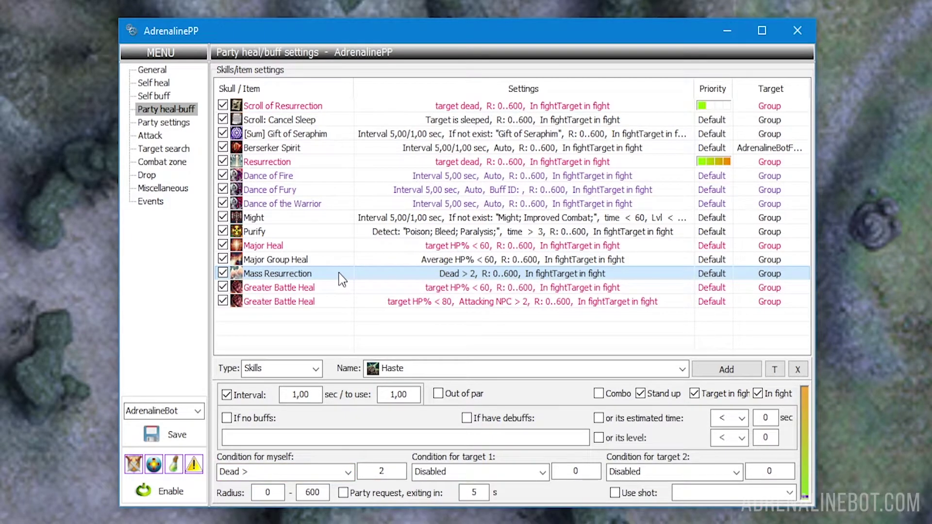
pyautogui.click(340, 289)
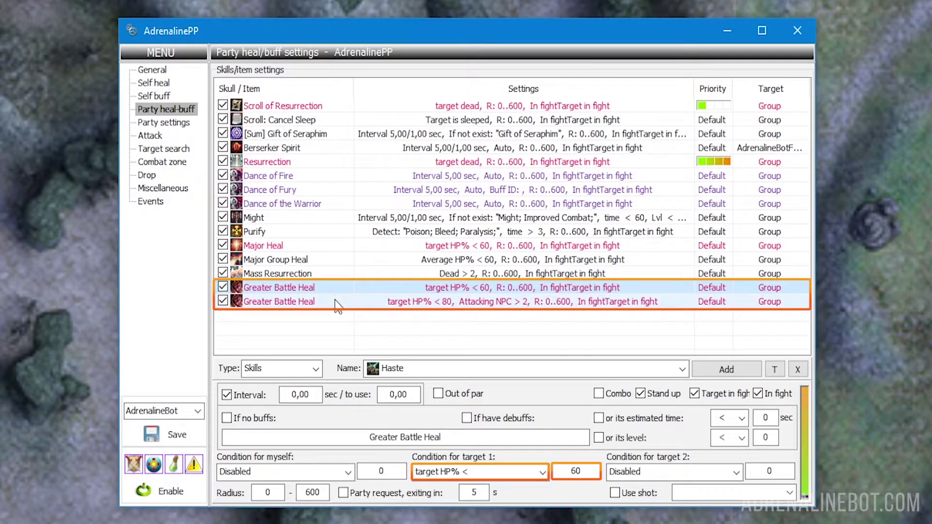
# Show the second Greater Battle Heal's conditions: target HP% < 80 and Attacking NPC > 2.
pyautogui.click(335, 301)
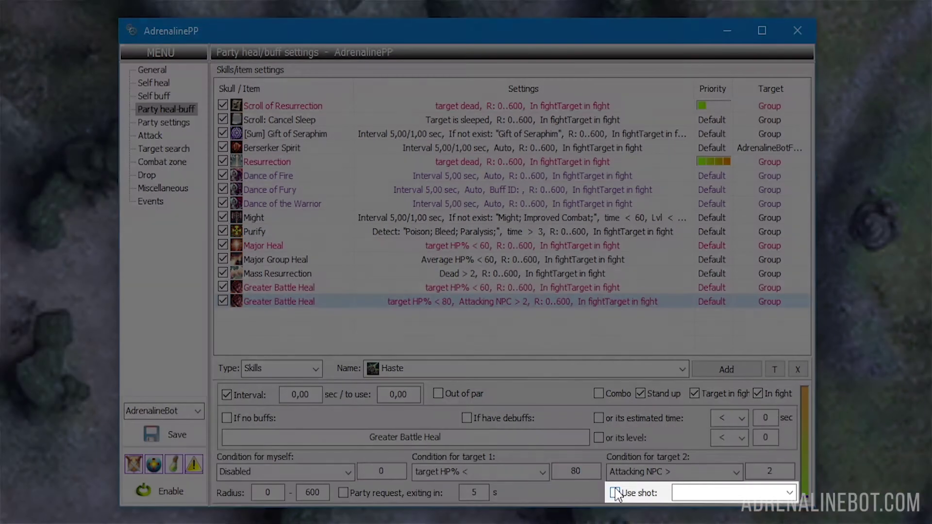
# Enable shots on the second Greater Battle Heal using Blessed Spiritshot (A-grade).
pyautogui.click(615, 493)
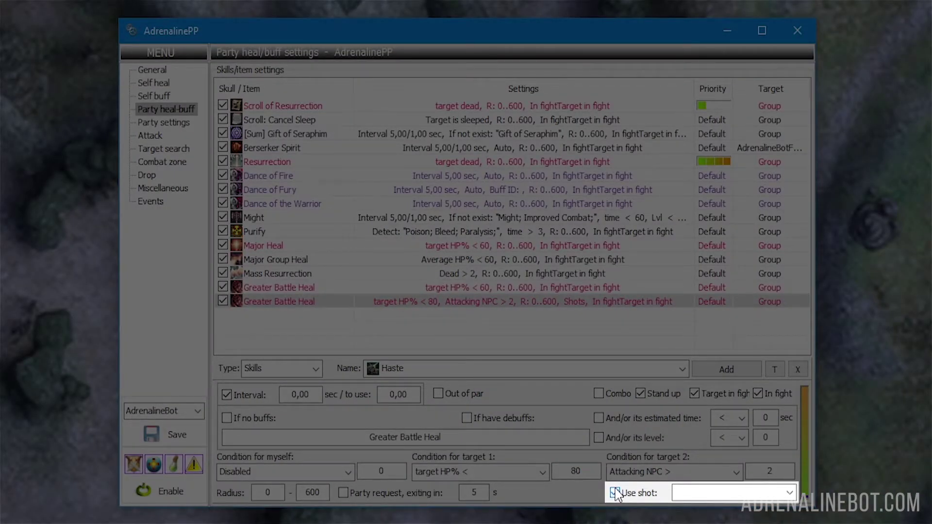
pyautogui.click(790, 493)
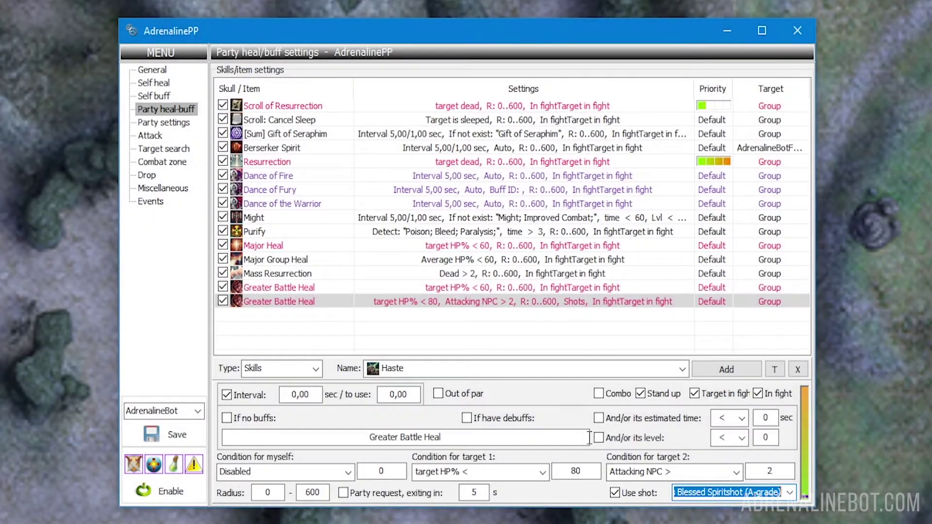
pyautogui.click(186, 189)
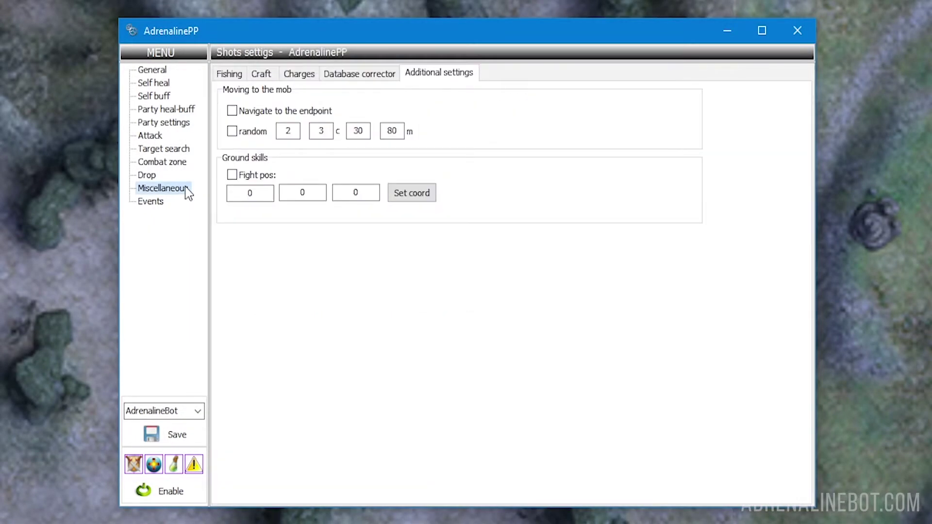
pyautogui.click(300, 76)
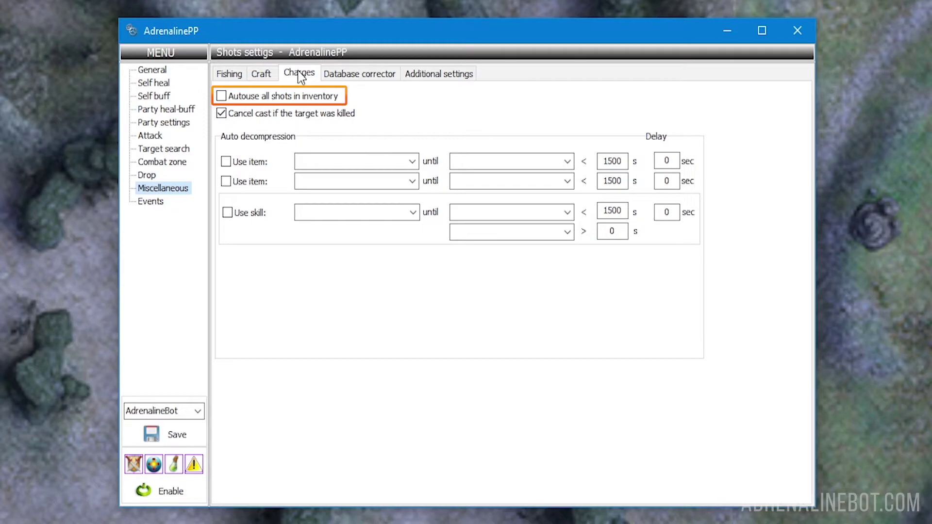
pyautogui.click(186, 113)
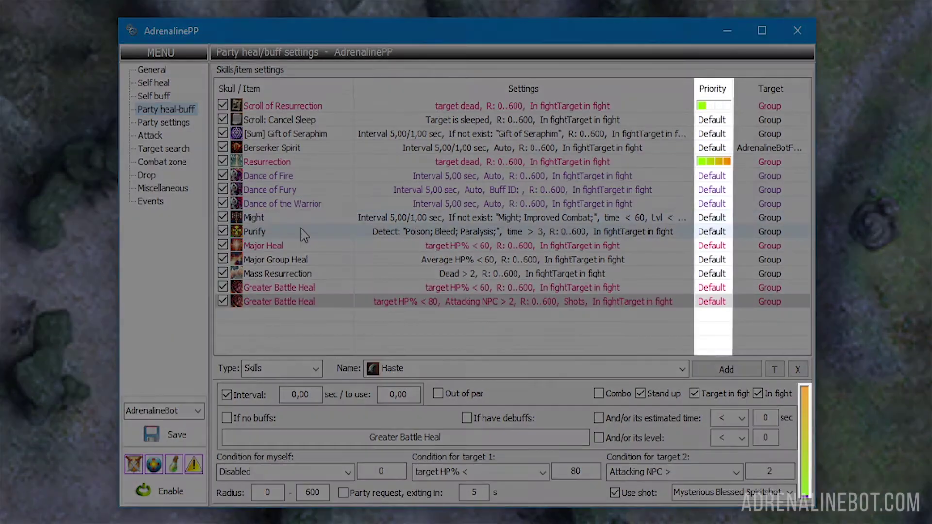
# Show Purify's settings and move its priority slider, leaving priority at Default.
pyautogui.click(302, 230)
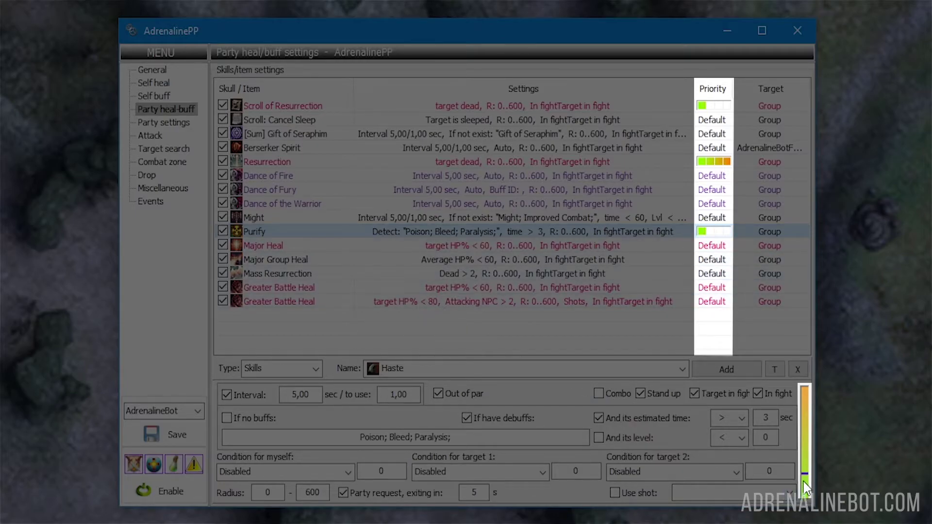
pyautogui.moveTo(805, 473)
pyautogui.mouseDown()
pyautogui.moveTo(804, 398)
pyautogui.moveTo(809, 509)
pyautogui.mouseUp()
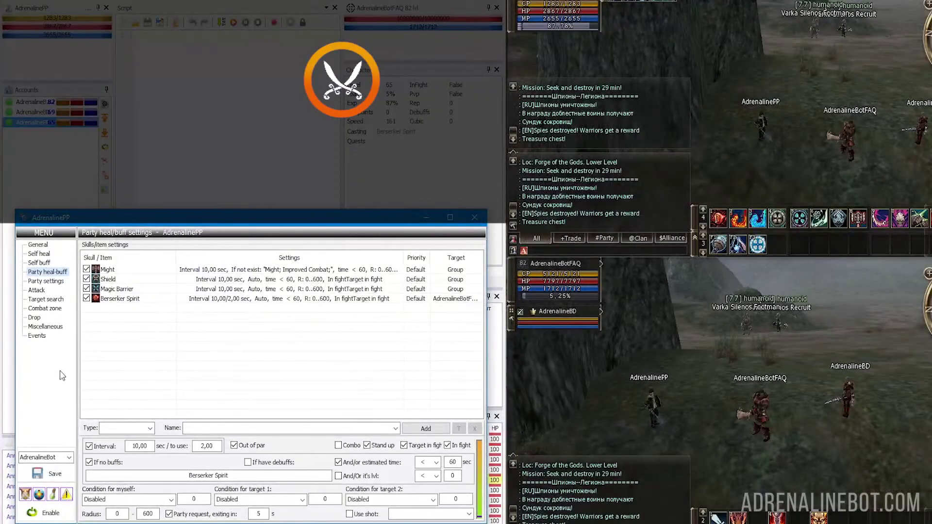
# Review the Might, Shield, Magic Barrier and Berserker Spirit settings, then check Berserker Spirit's target-player list.
pyautogui.click(142, 272)
pyautogui.click(143, 280)
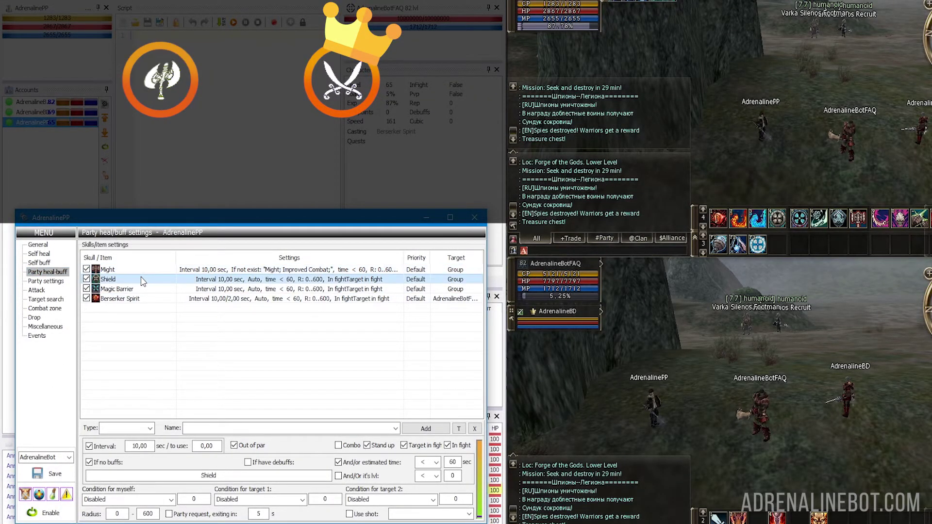
pyautogui.click(142, 290)
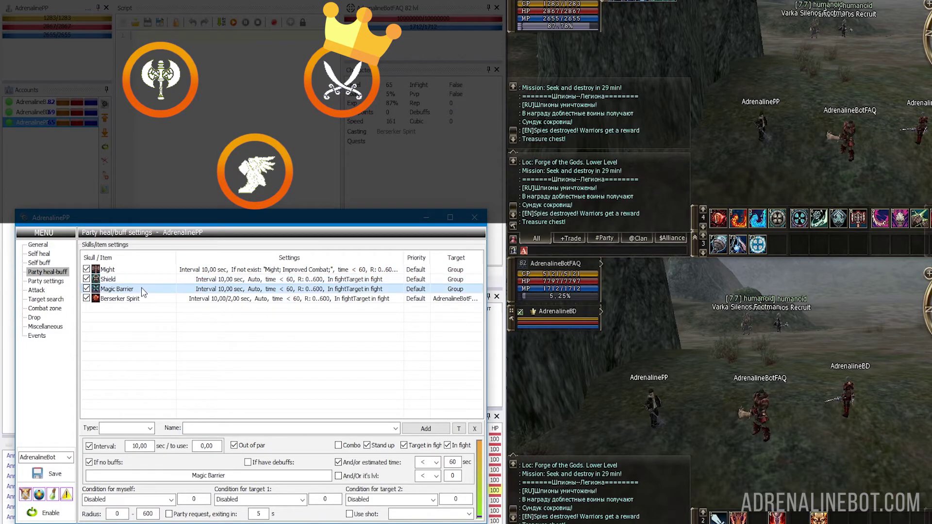
pyautogui.click(142, 300)
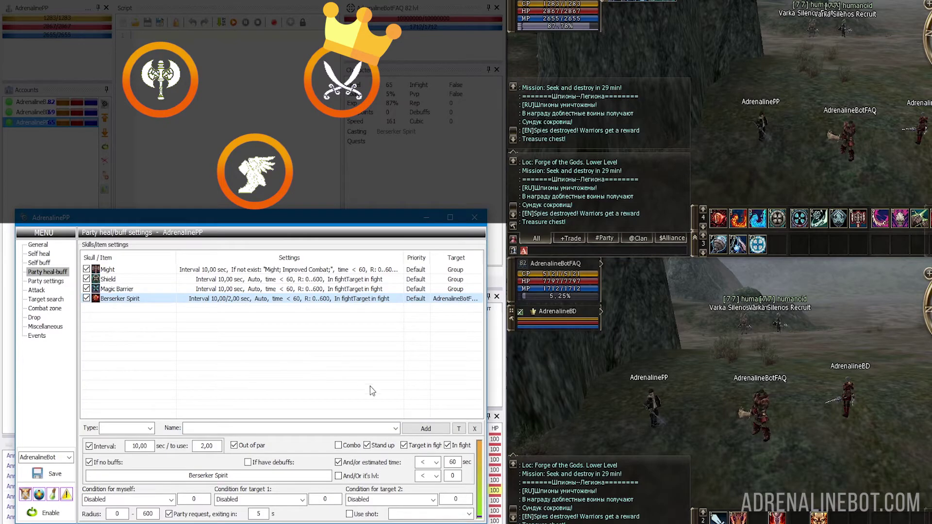
pyautogui.click(459, 429)
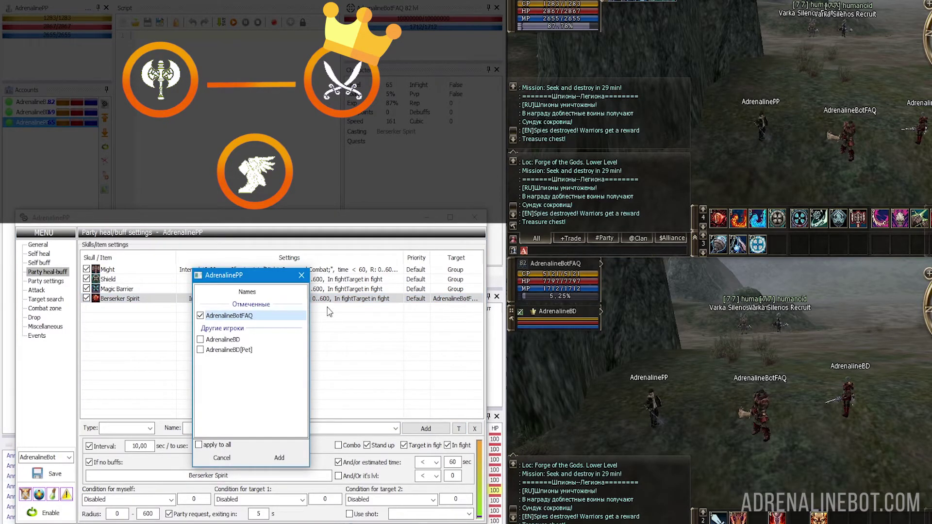
pyautogui.click(302, 277)
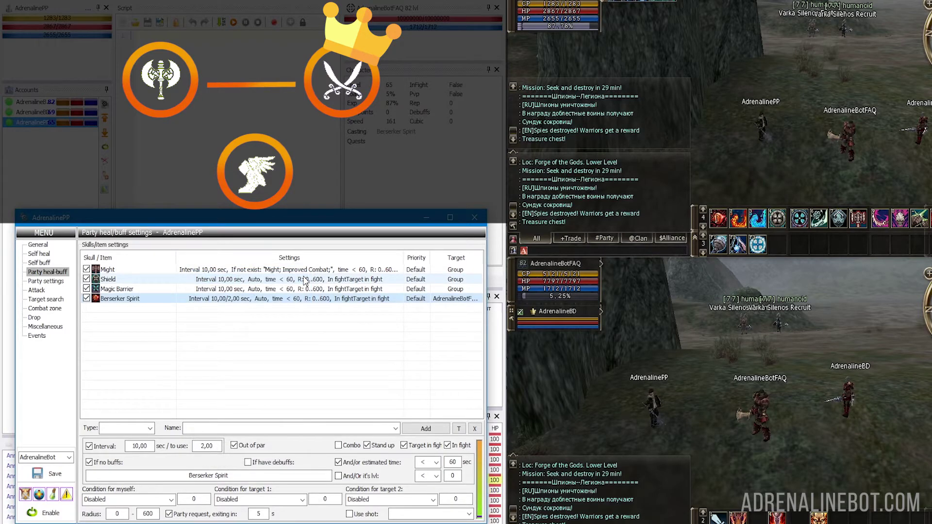
# Enable the bot so it starts casting buffs like Might in the game.
pyautogui.click(51, 513)
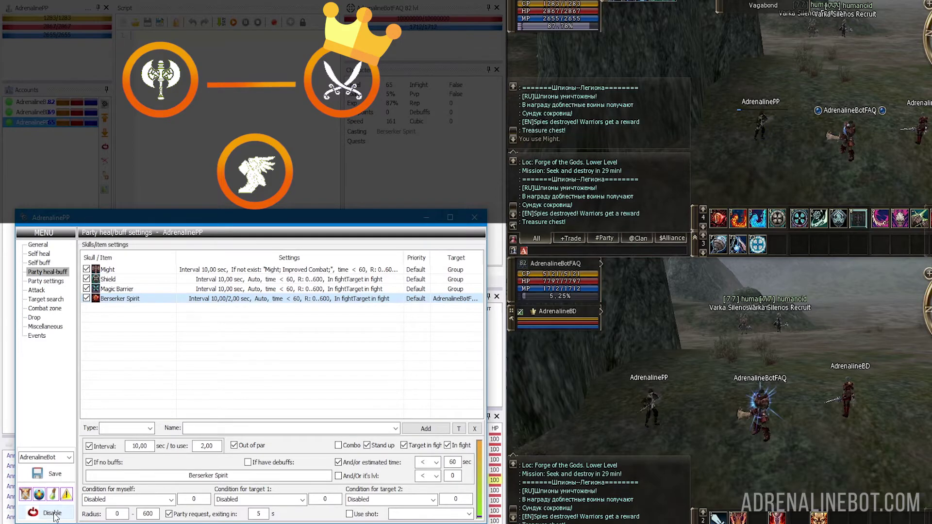